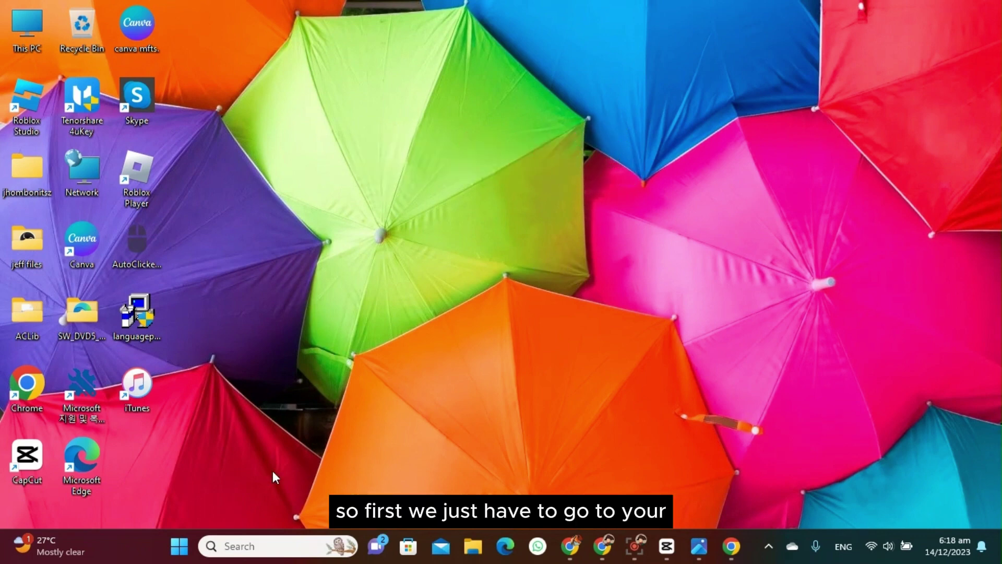
- Open Settings at System > About from the taskbar search's Recent list
{"action": "left_click", "coordinate": [250, 543]}
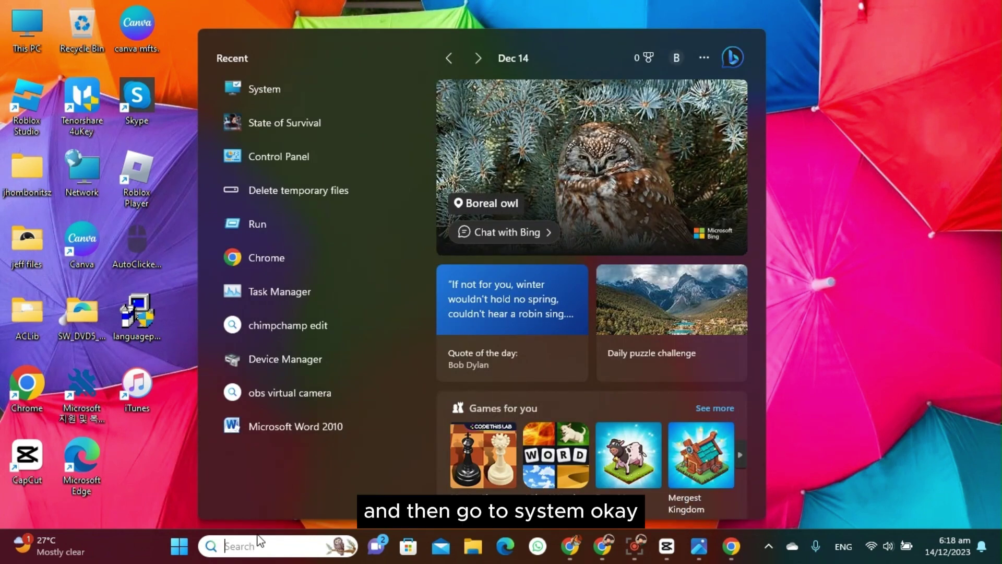
{"action": "left_click", "coordinate": [267, 92]}
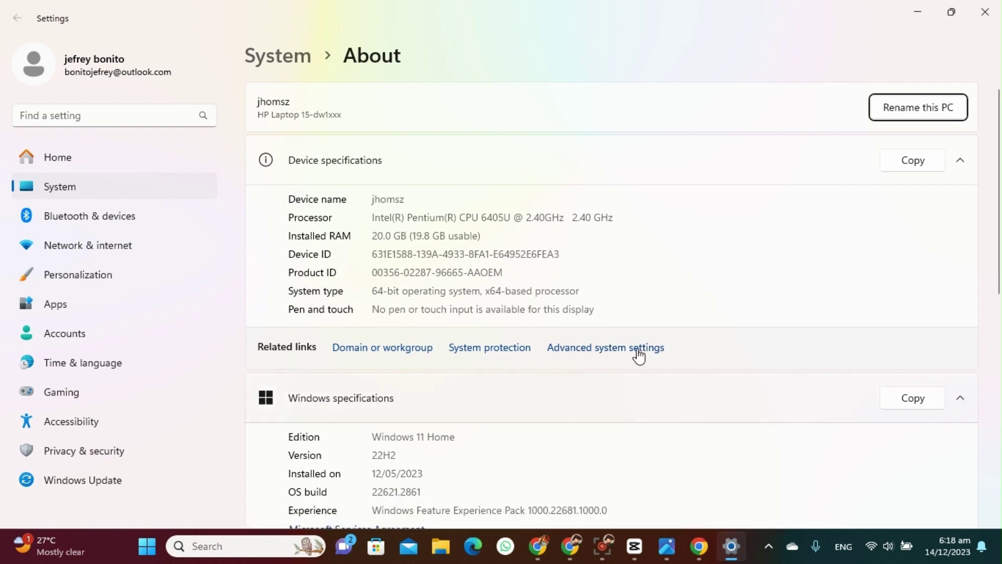
- Open Advanced system settings, centre System Properties, and review its tabs before returning to Advanced
{"action": "left_click", "coordinate": [606, 351]}
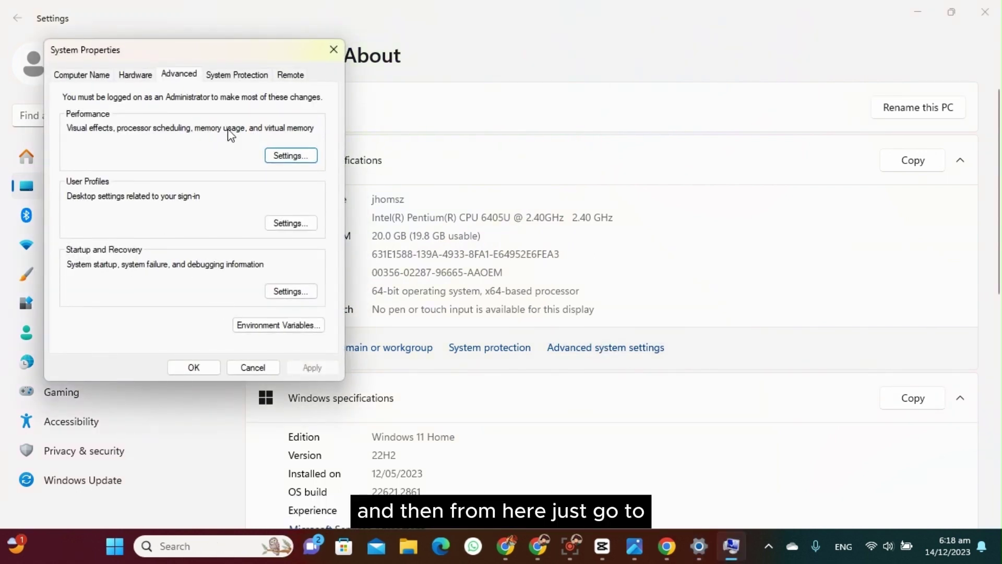
{"action": "left_click_drag", "start_coordinate": [235, 49], "coordinate": [459, 86]}
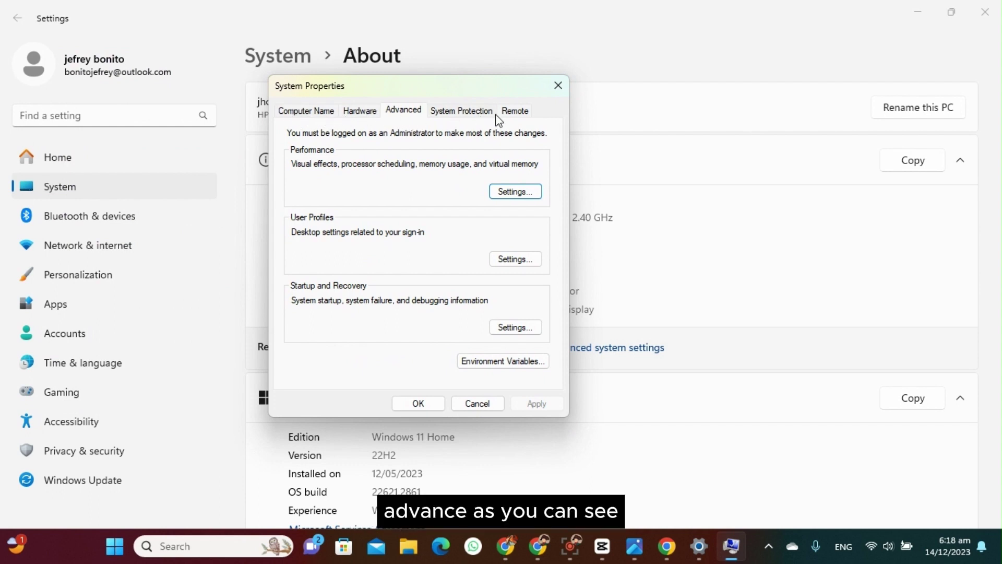
{"action": "left_click", "coordinate": [296, 112]}
{"action": "left_click", "coordinate": [357, 111]}
{"action": "left_click", "coordinate": [406, 111]}
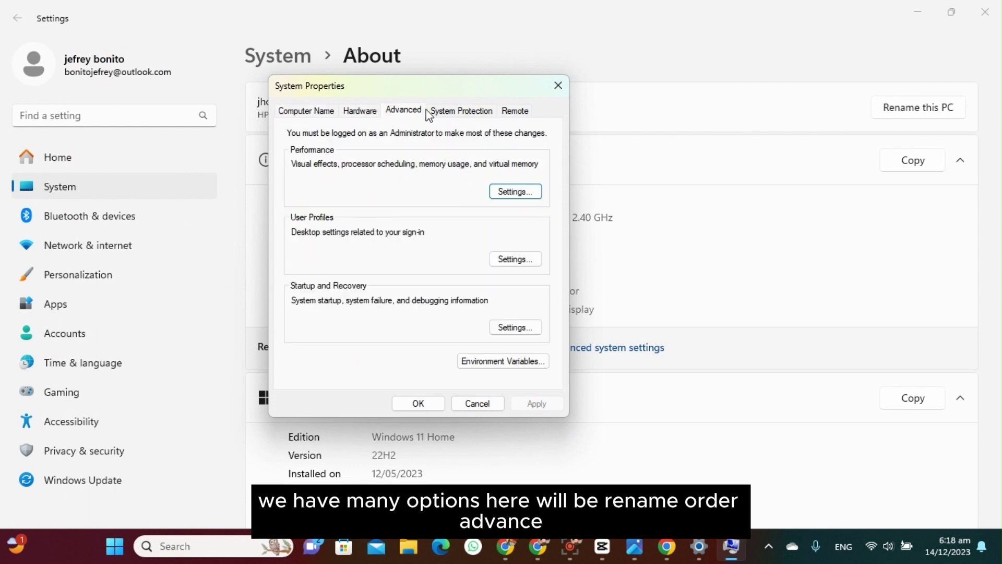
{"action": "left_click", "coordinate": [441, 112]}
{"action": "left_click", "coordinate": [409, 113]}
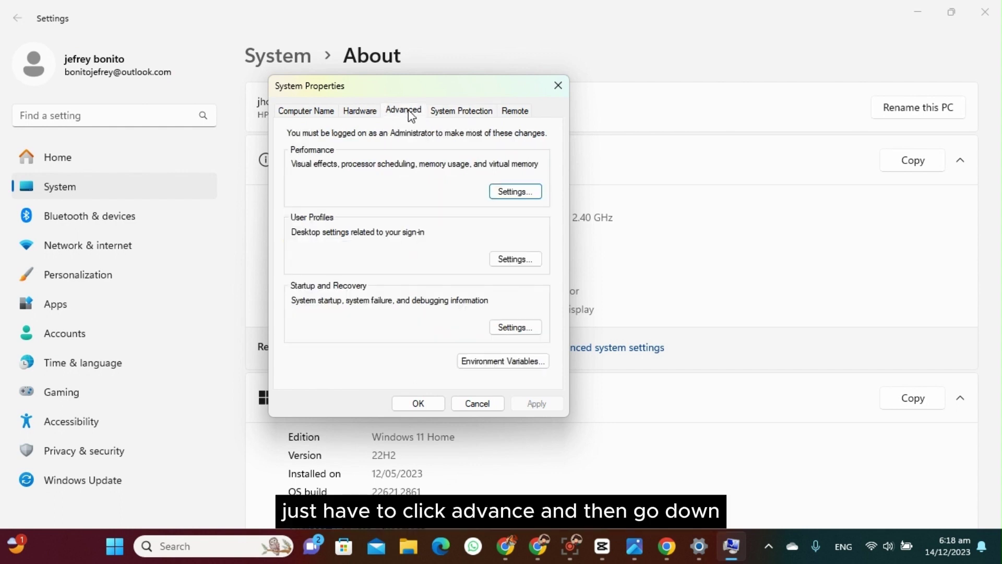
- Inspect the user TEMP and TMP variables, then close Environment Variables and System Properties
{"action": "left_click", "coordinate": [510, 365]}
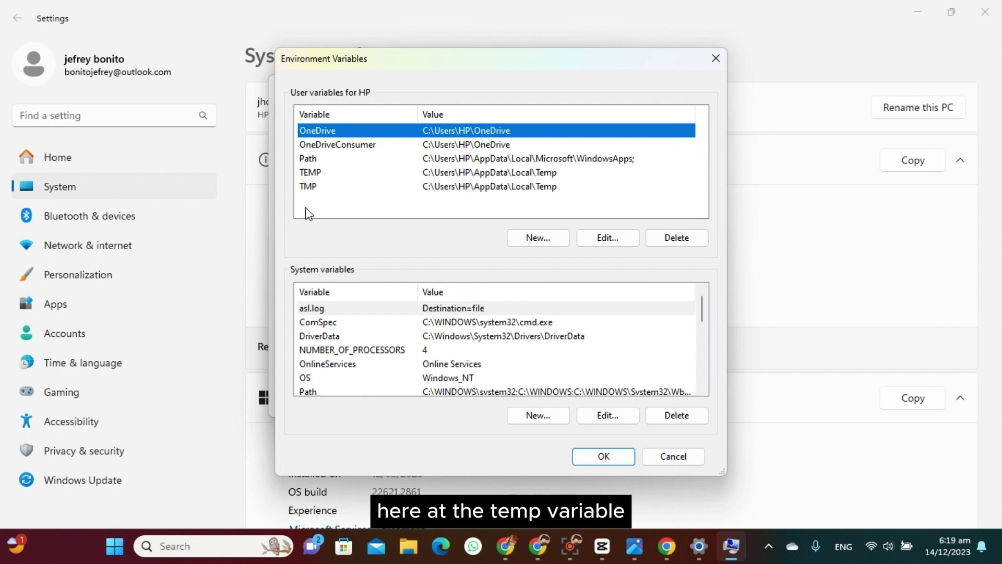
{"action": "left_click", "coordinate": [320, 189]}
{"action": "left_click", "coordinate": [454, 172]}
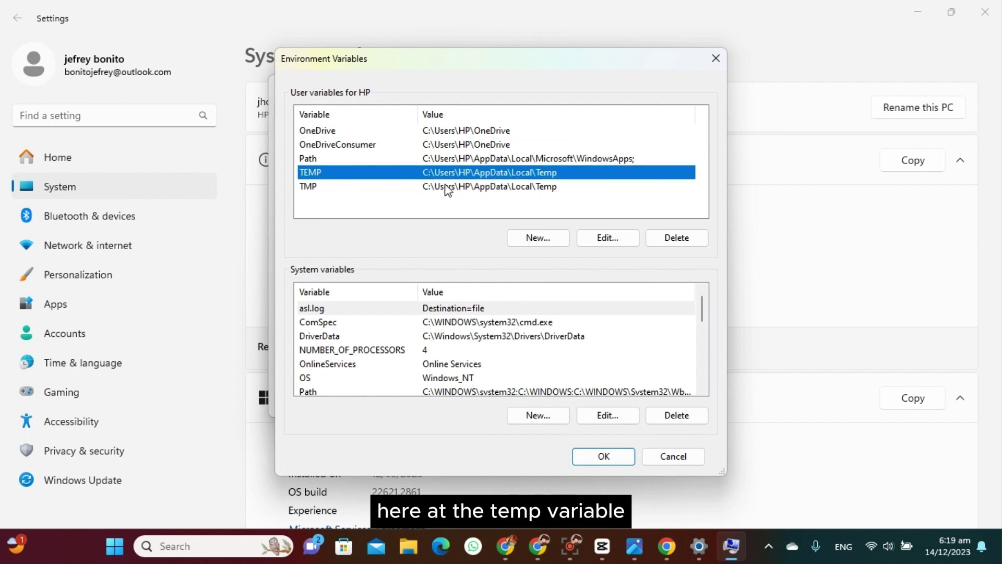
{"action": "left_click", "coordinate": [449, 186]}
{"action": "left_click", "coordinate": [447, 172]}
{"action": "left_click", "coordinate": [441, 186]}
{"action": "left_click", "coordinate": [440, 173]}
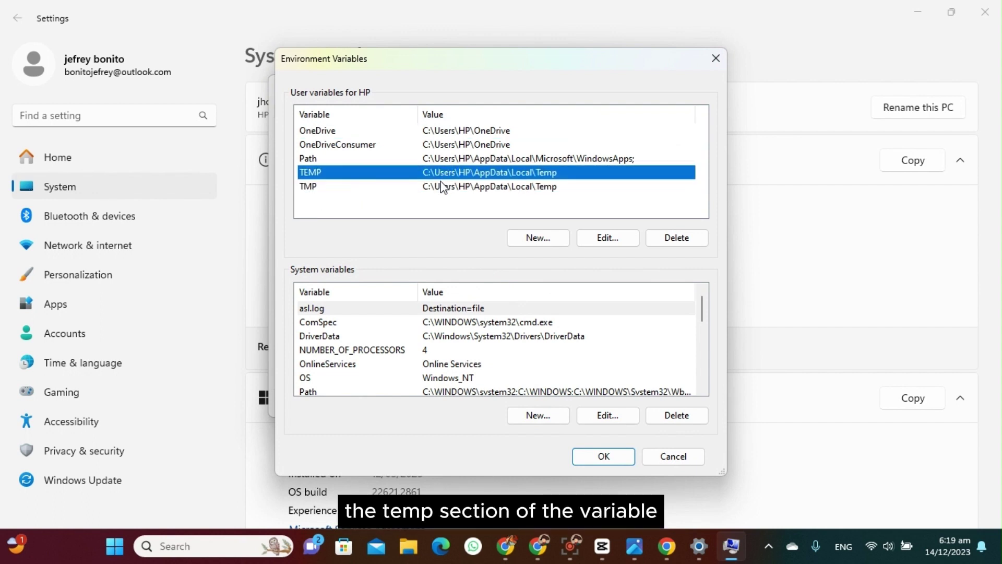
{"action": "left_click", "coordinate": [445, 186]}
{"action": "left_click", "coordinate": [446, 173]}
{"action": "left_click", "coordinate": [444, 186]}
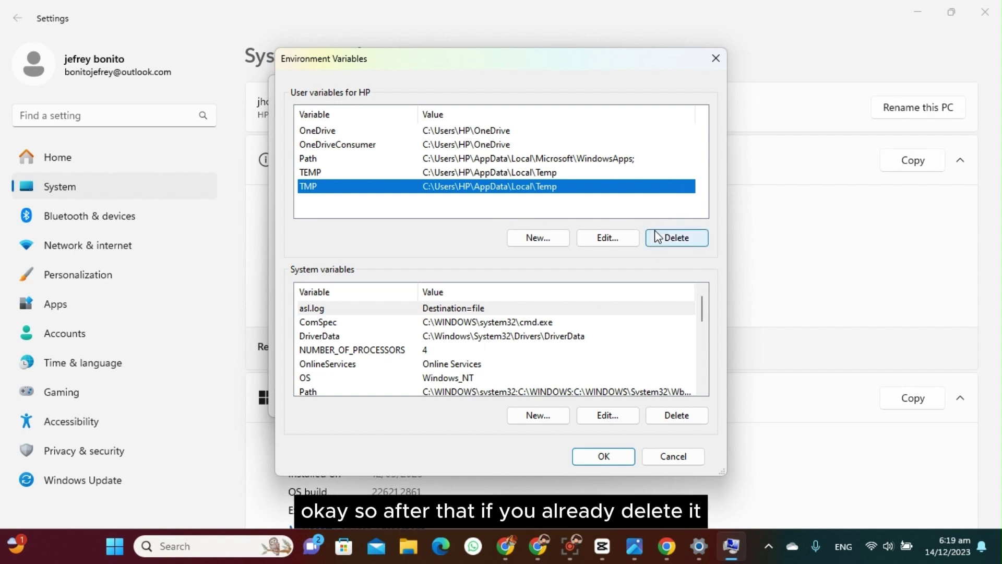
{"action": "left_click", "coordinate": [716, 59]}
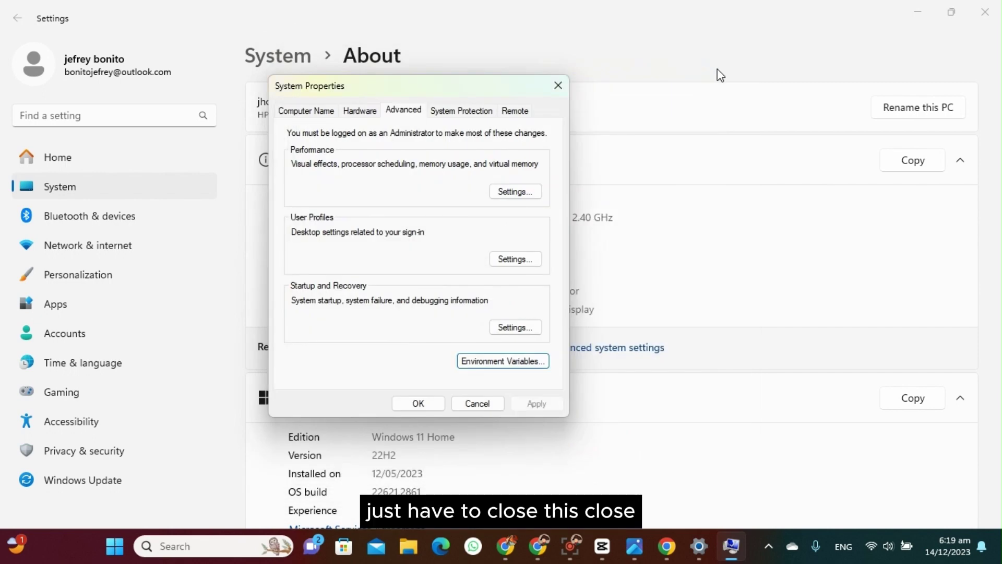
{"action": "left_click", "coordinate": [558, 90]}
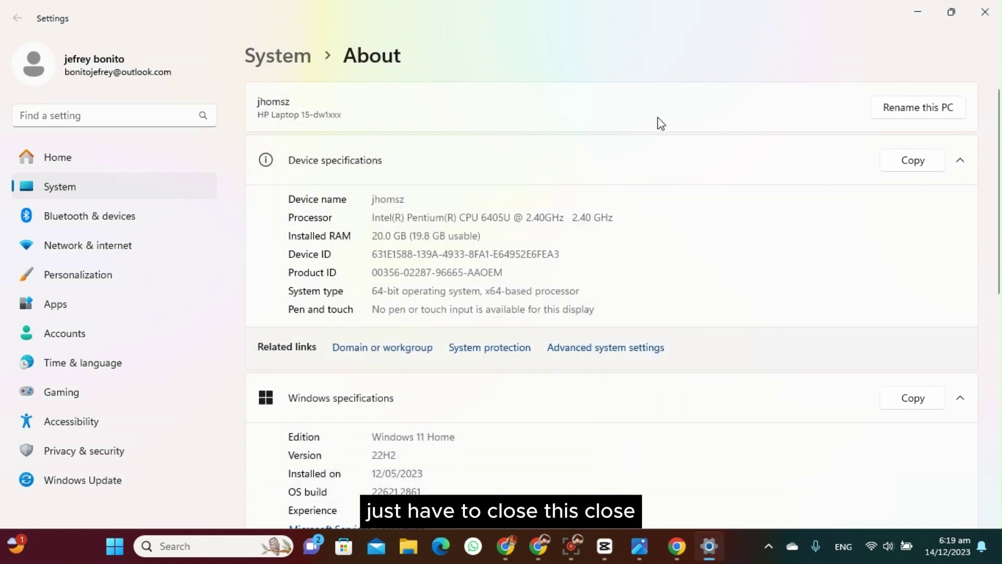
- Close Settings and bring up Chrome on the Geek Uninstaller - Download tab
{"action": "left_click", "coordinate": [986, 13]}
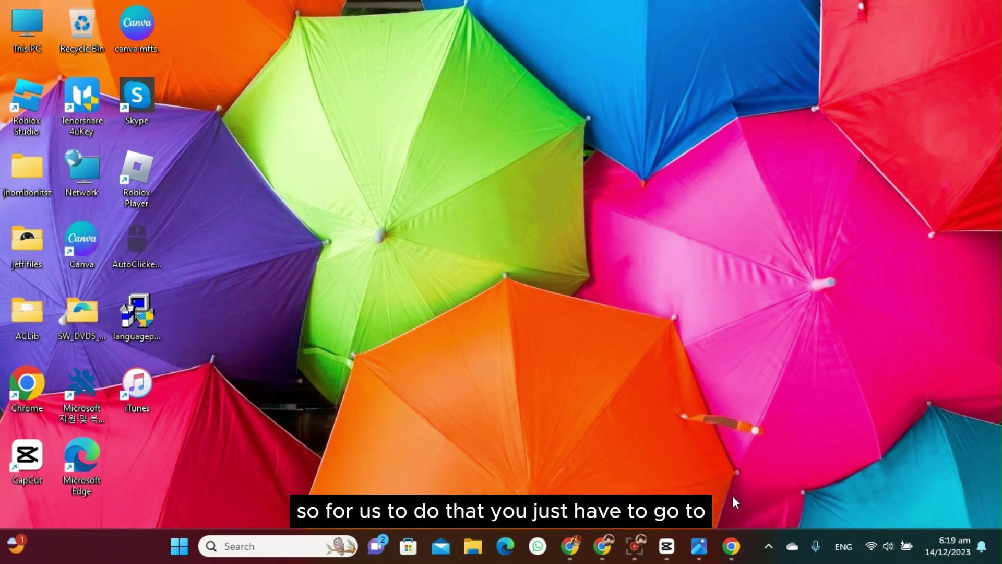
{"action": "left_click", "coordinate": [610, 547]}
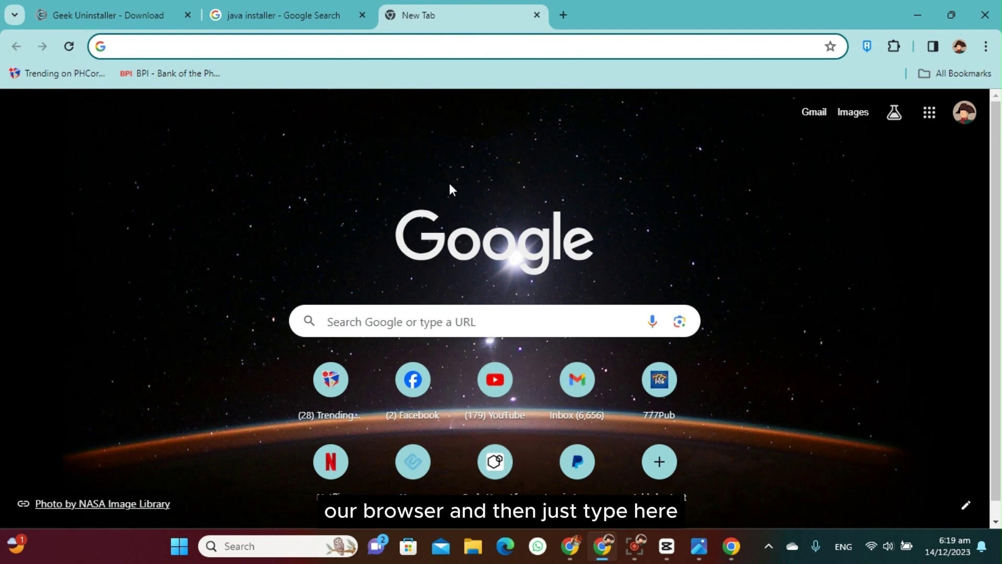
{"action": "left_click", "coordinate": [139, 47]}
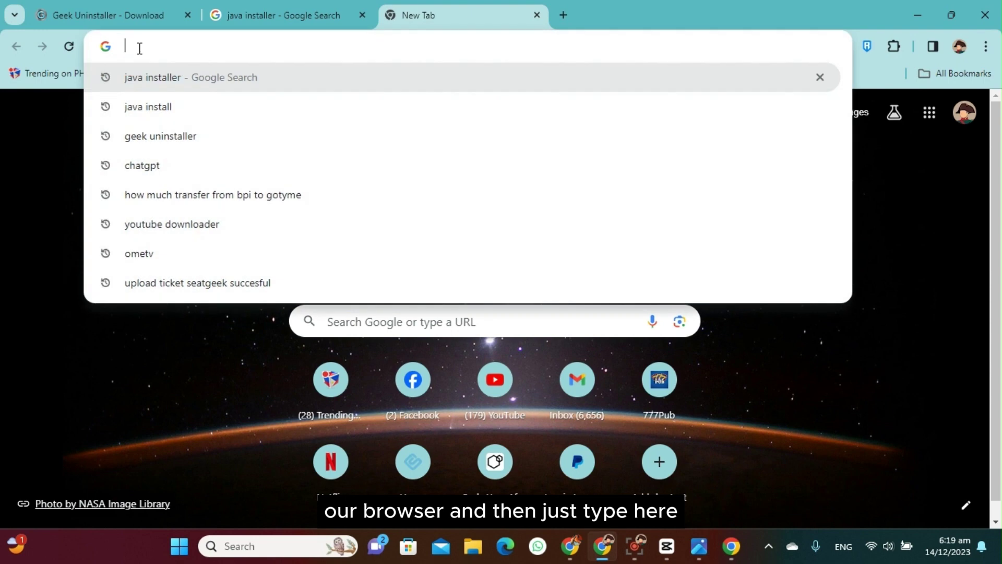
{"action": "left_click", "coordinate": [112, 14]}
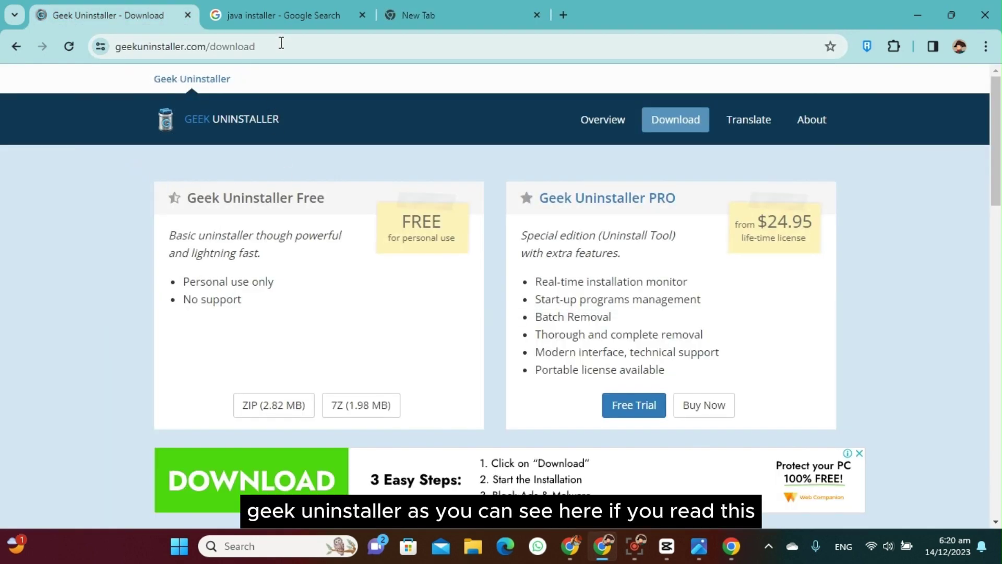
- Switch from the Geek Uninstaller page to the picture of the downloaded 2,741 KB 'geek' zip
{"action": "mouse_move", "coordinate": [254, 46]}
{"action": "left_mouse_down"}
{"action": "mouse_move", "coordinate": [114, 46]}
{"action": "mouse_move", "coordinate": [251, 46]}
{"action": "left_mouse_up"}
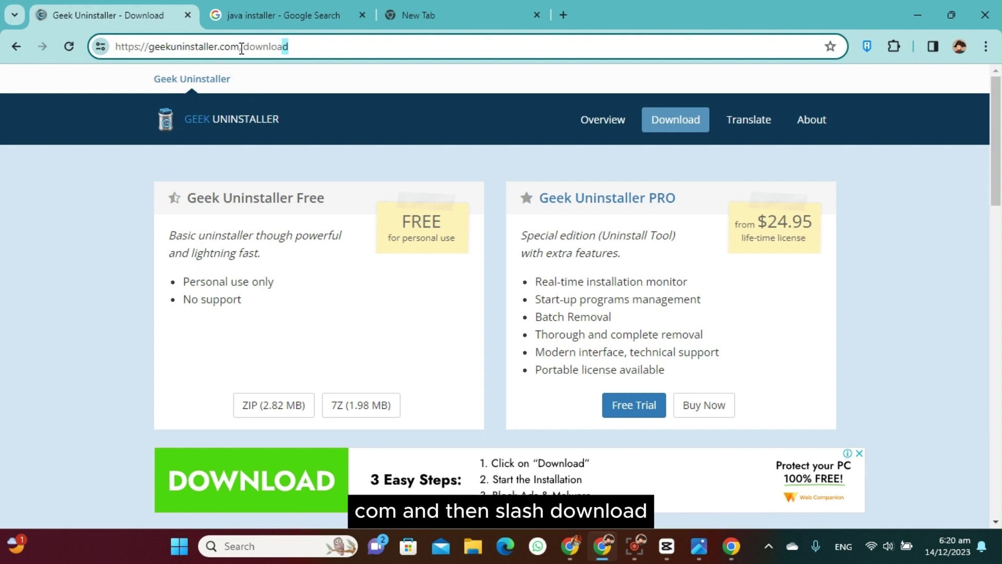
{"action": "left_click", "coordinate": [313, 47]}
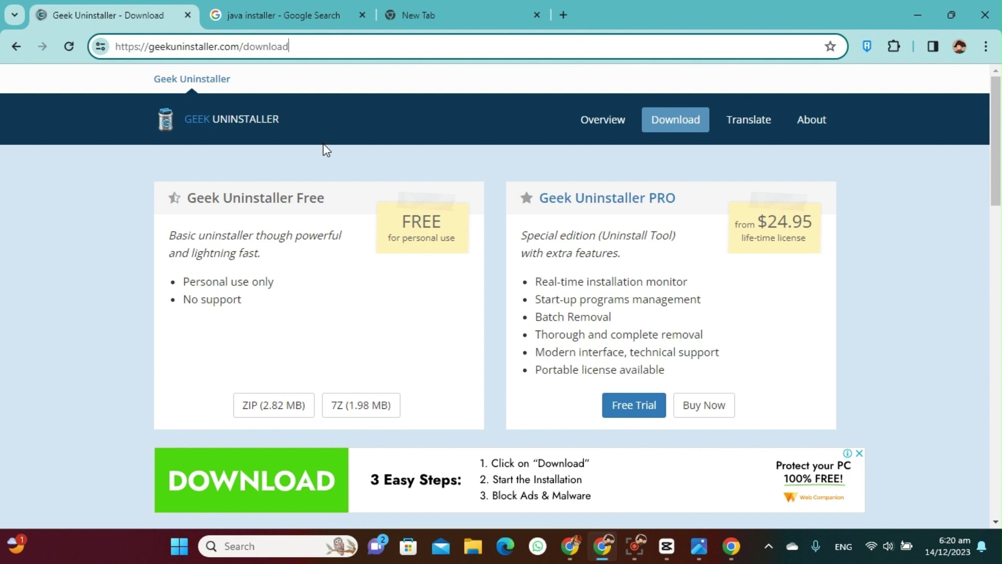
{"action": "scroll", "coordinate": [271, 233], "scroll_direction": "down", "scroll_amount": 1}
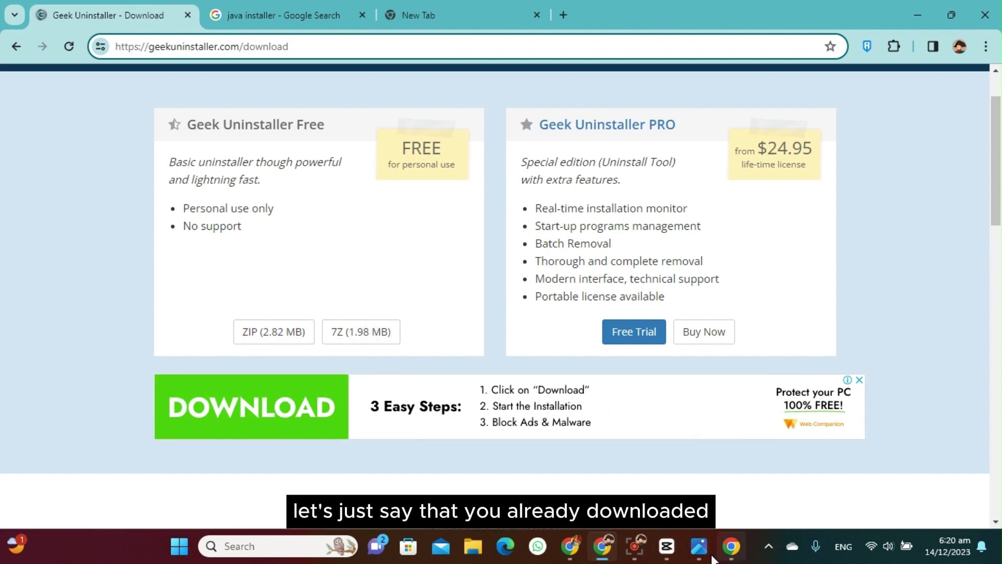
{"action": "left_click", "coordinate": [699, 548]}
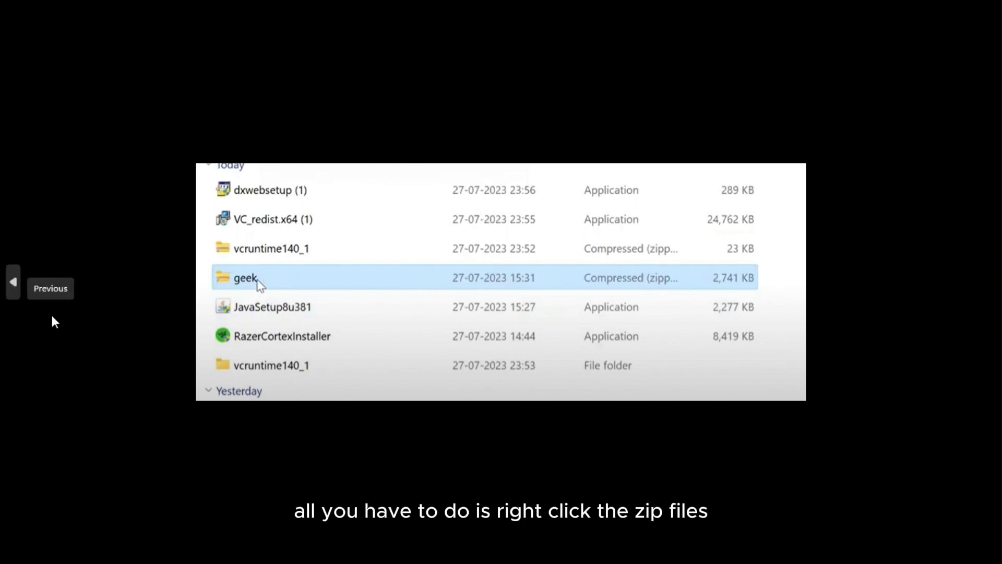
- Step through screenshots of extracting the geek zip and approving Geek Uninstaller's permission prompt
{"action": "key", "text": "Right"}
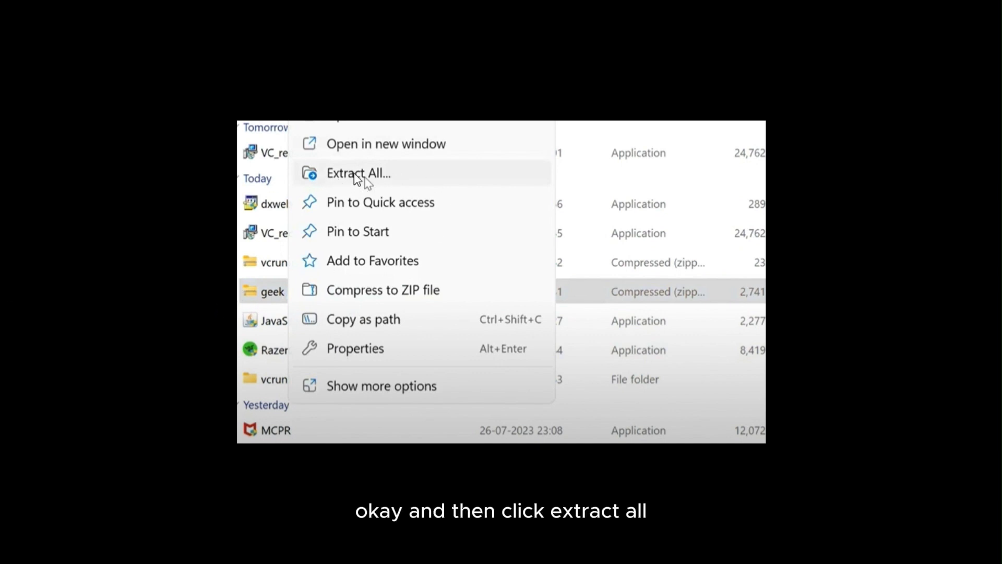
{"action": "key", "text": "Right"}
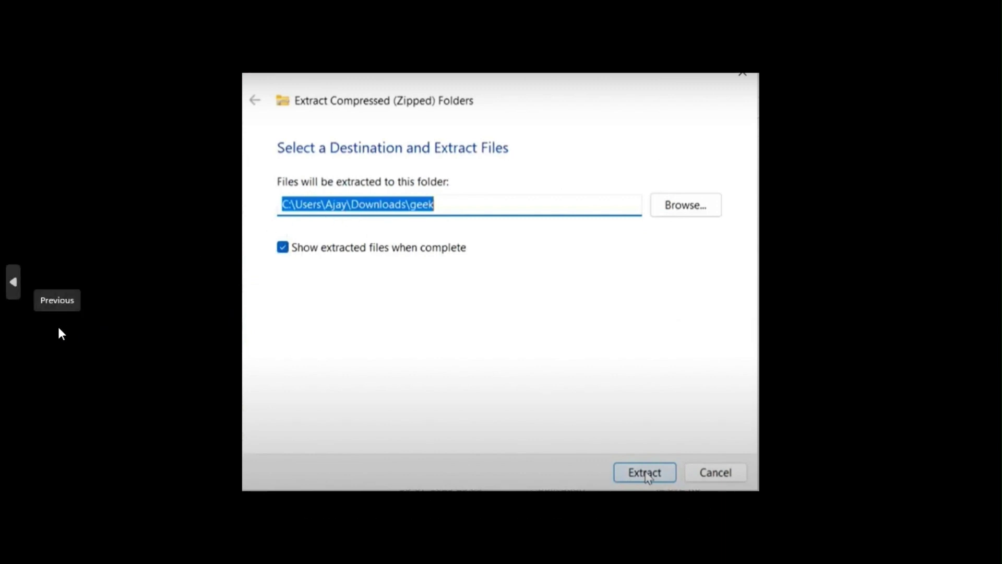
{"action": "key", "text": "Right"}
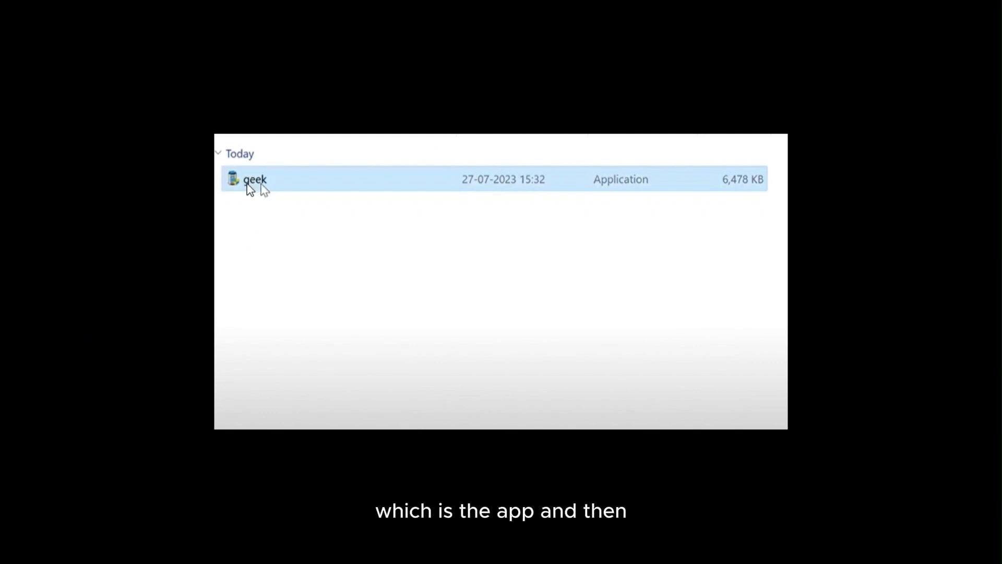
{"action": "key", "text": "Right"}
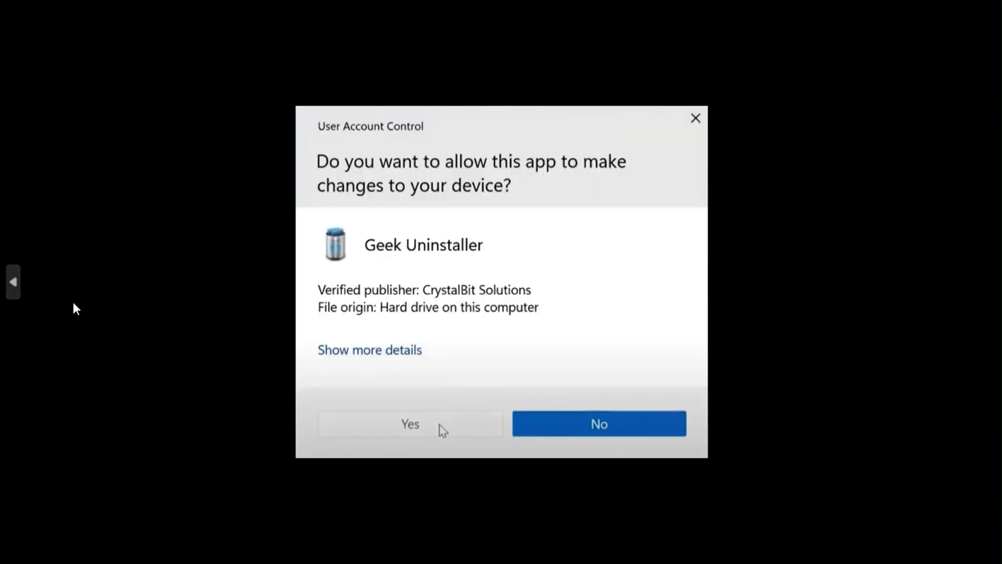
{"action": "mouse_move", "coordinate": [960, 297]}
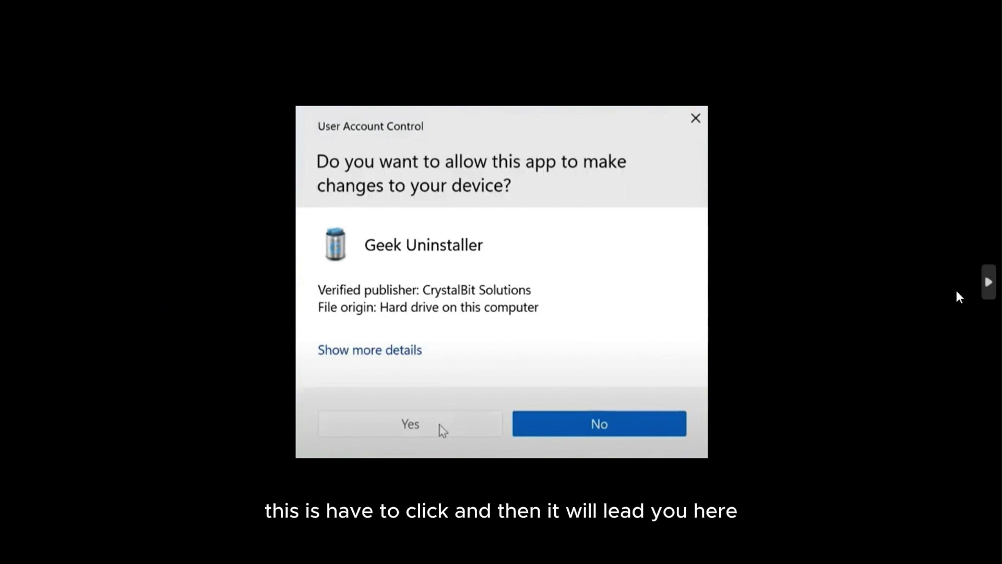
{"action": "key", "text": "Left"}
{"action": "key", "text": "Right"}
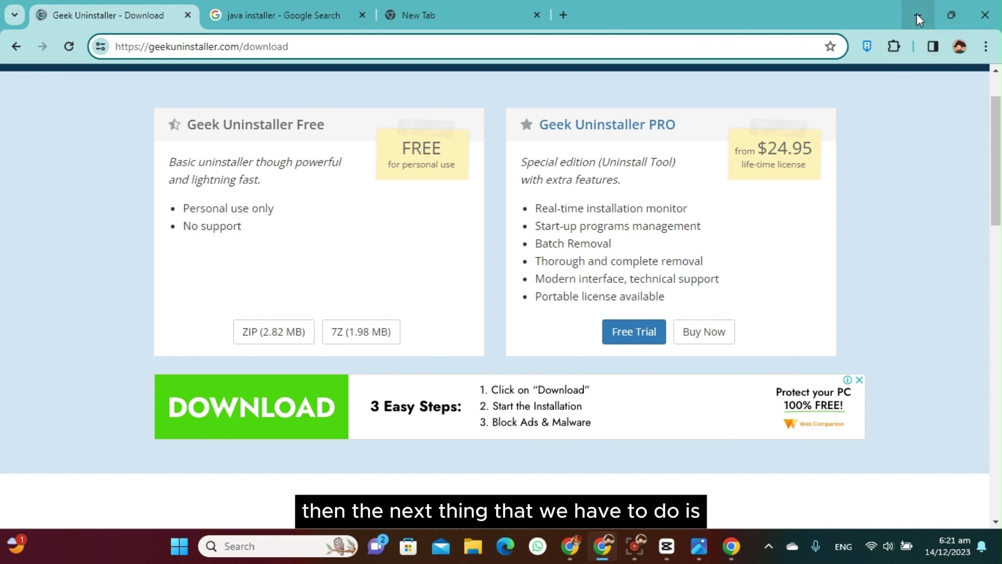
- From the java installer search, open Download Java for Windows and start the Java installer
{"action": "left_click", "coordinate": [916, 16]}
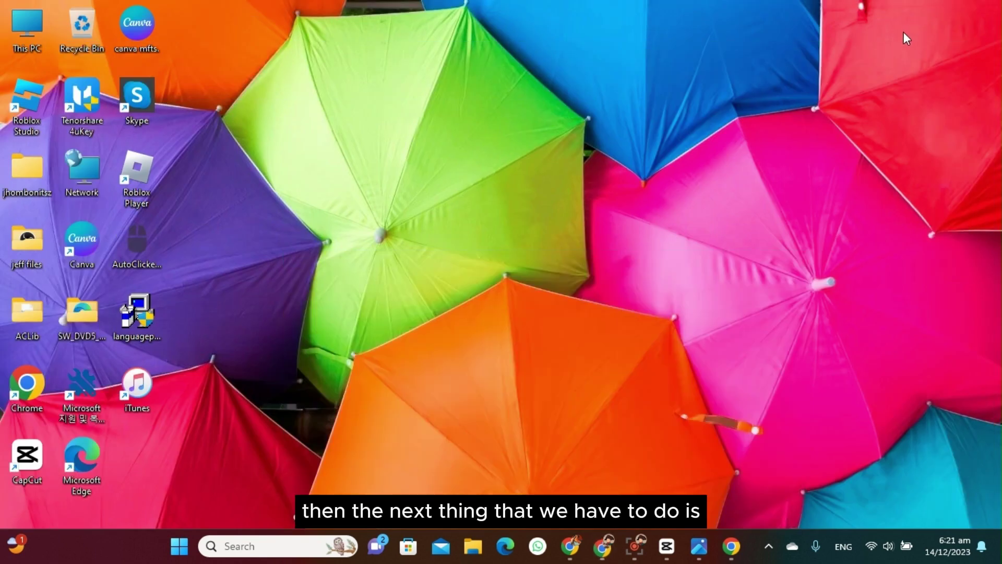
{"action": "left_click", "coordinate": [603, 547]}
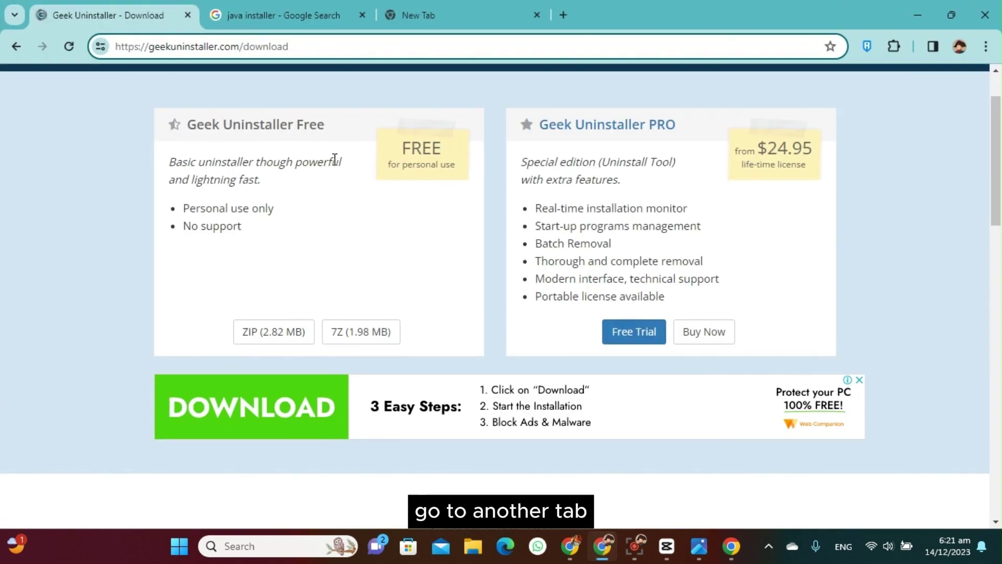
{"action": "left_click", "coordinate": [415, 13]}
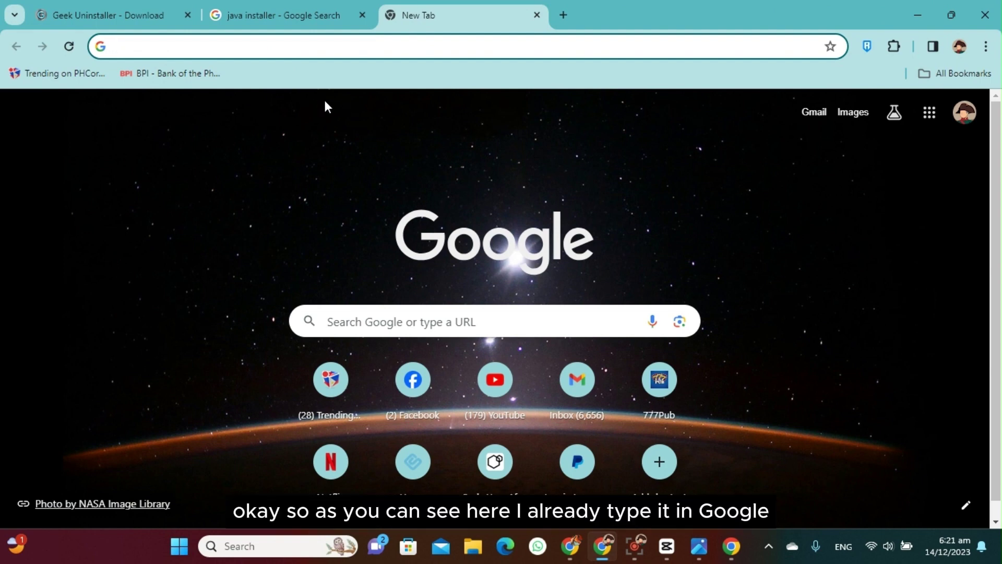
{"action": "left_click", "coordinate": [268, 13]}
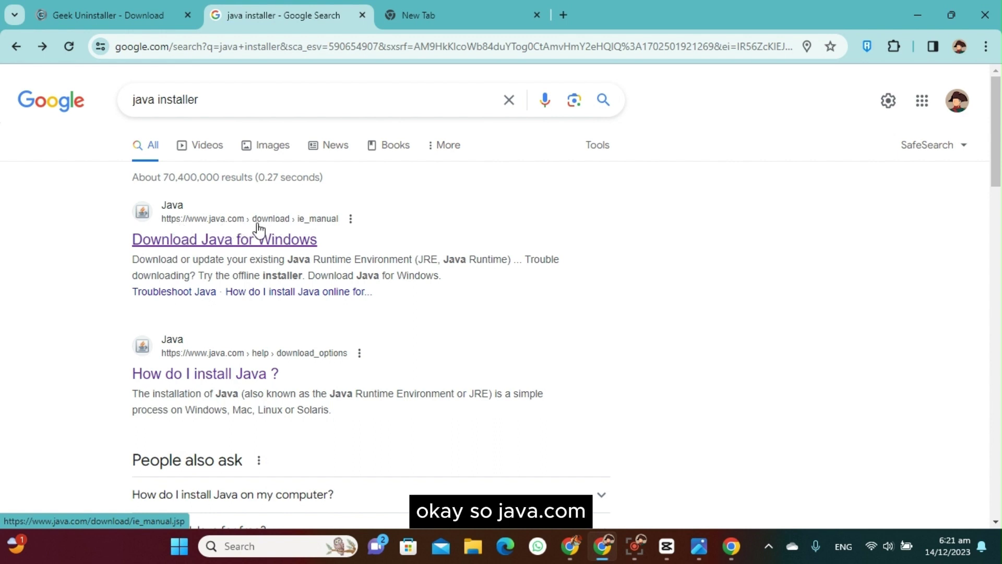
{"action": "left_click", "coordinate": [206, 250]}
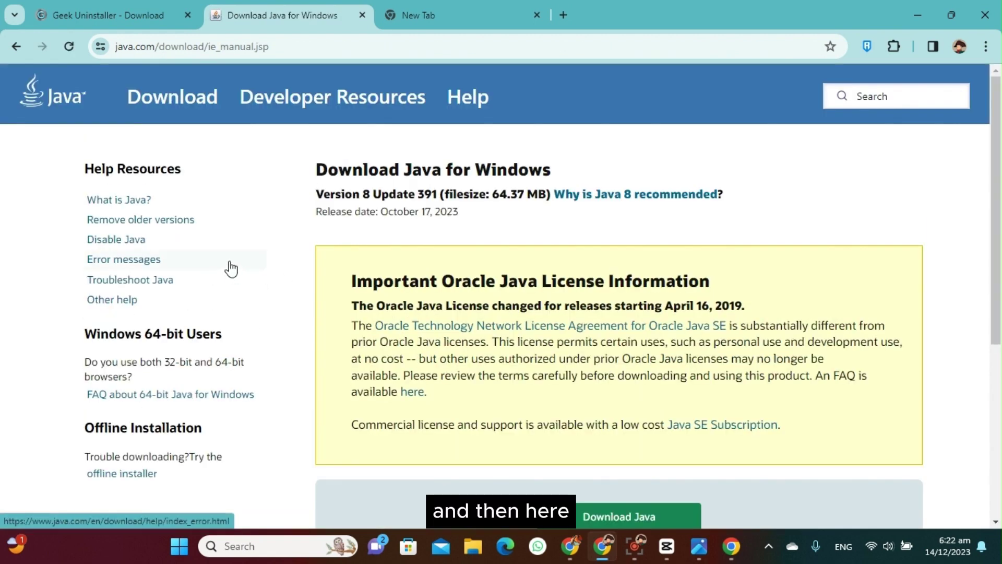
{"action": "scroll", "coordinate": [486, 249], "scroll_direction": "down", "scroll_amount": 3}
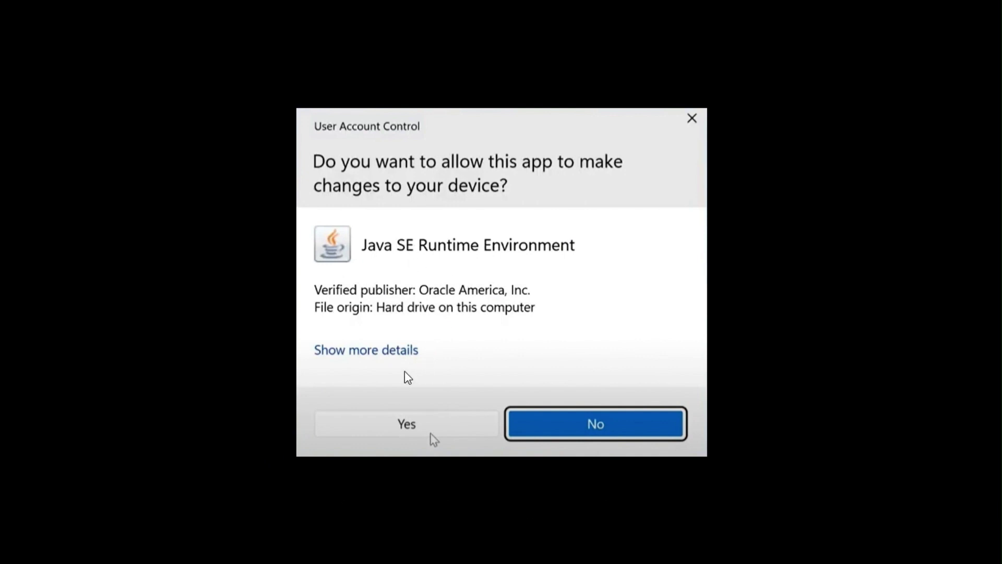
- Allow Java SE Runtime Environment to make changes so Java Setup begins
{"action": "left_click", "coordinate": [432, 433]}
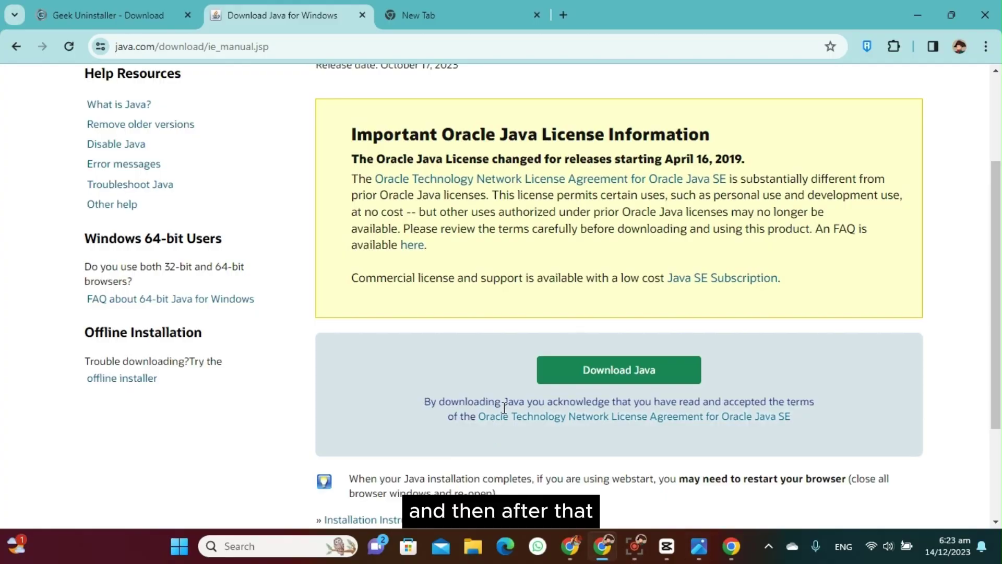
- Minimize Chrome and dismiss the search flyout, leaving the desktop showing
{"action": "left_click", "coordinate": [916, 11]}
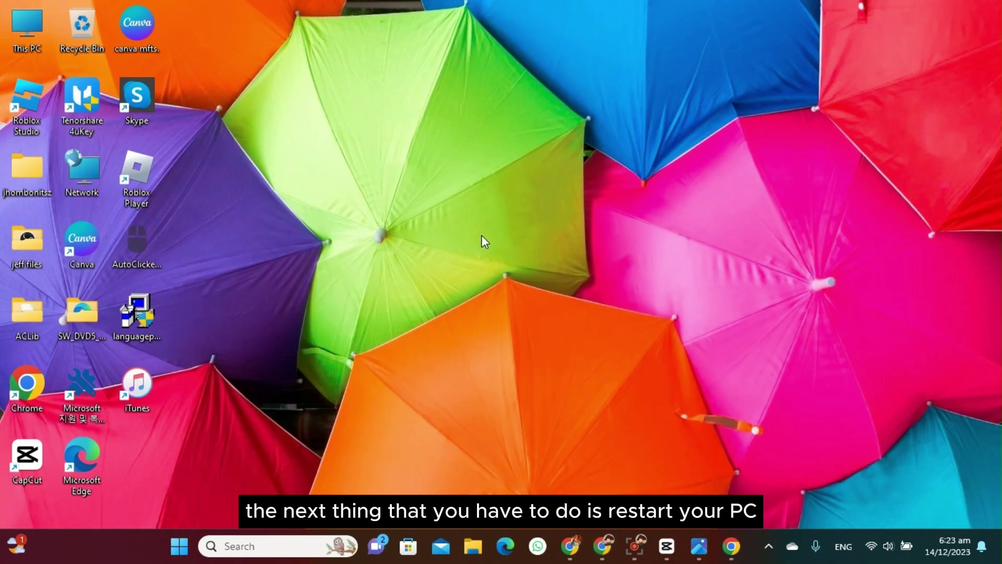
{"action": "left_click", "coordinate": [245, 546]}
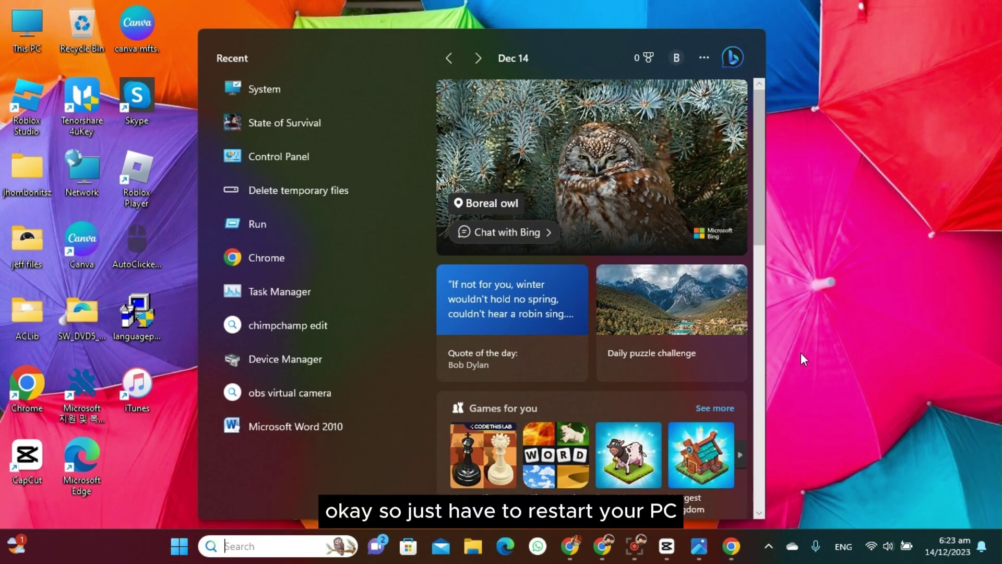
{"action": "left_click", "coordinate": [788, 334]}
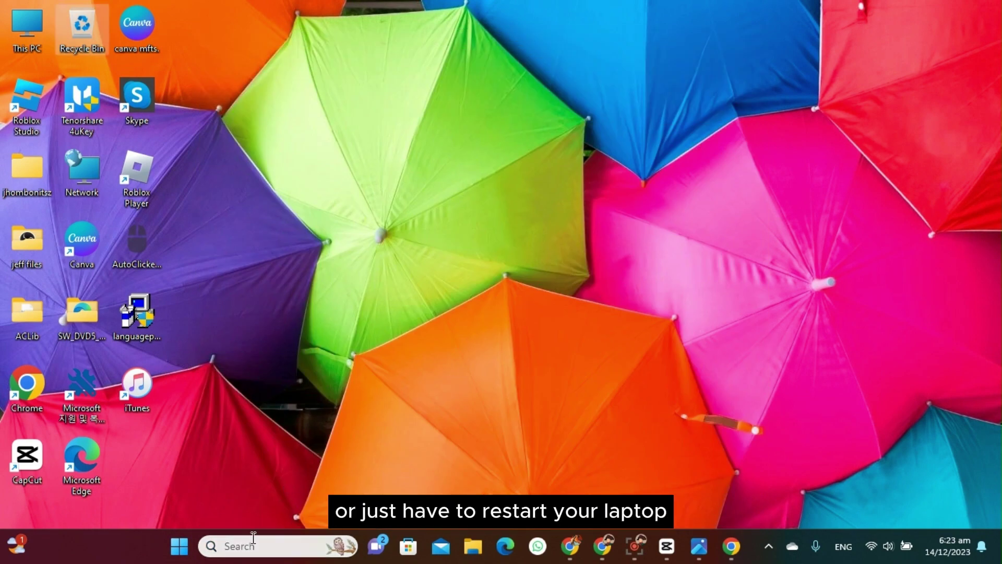